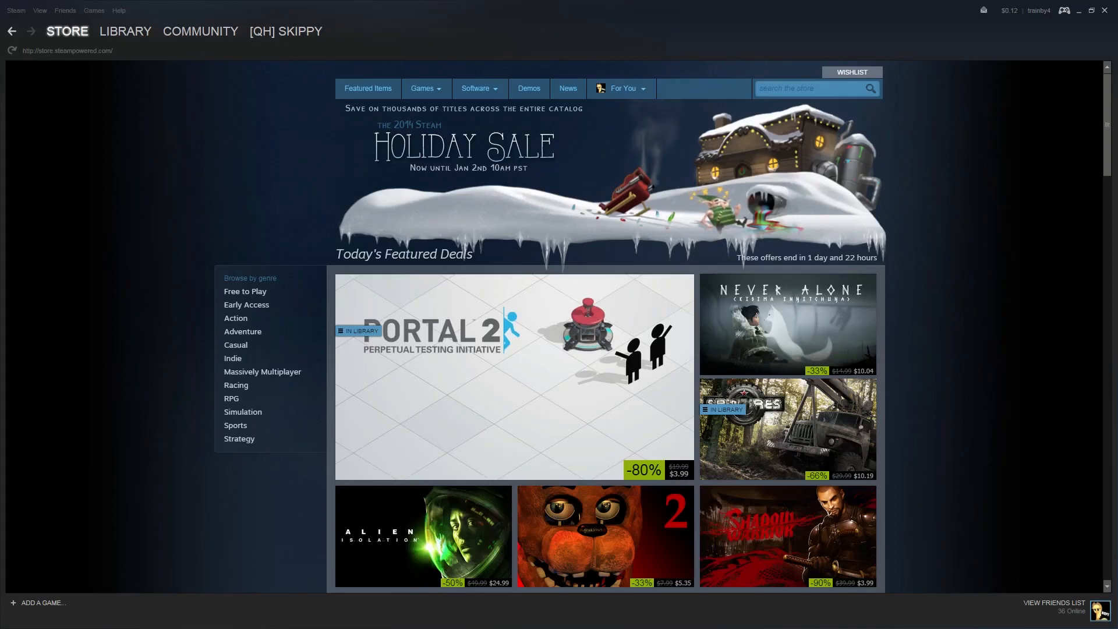
Switch from the Store to the Library and show the Euro Truck Simulator 2 page.
key("Tab")
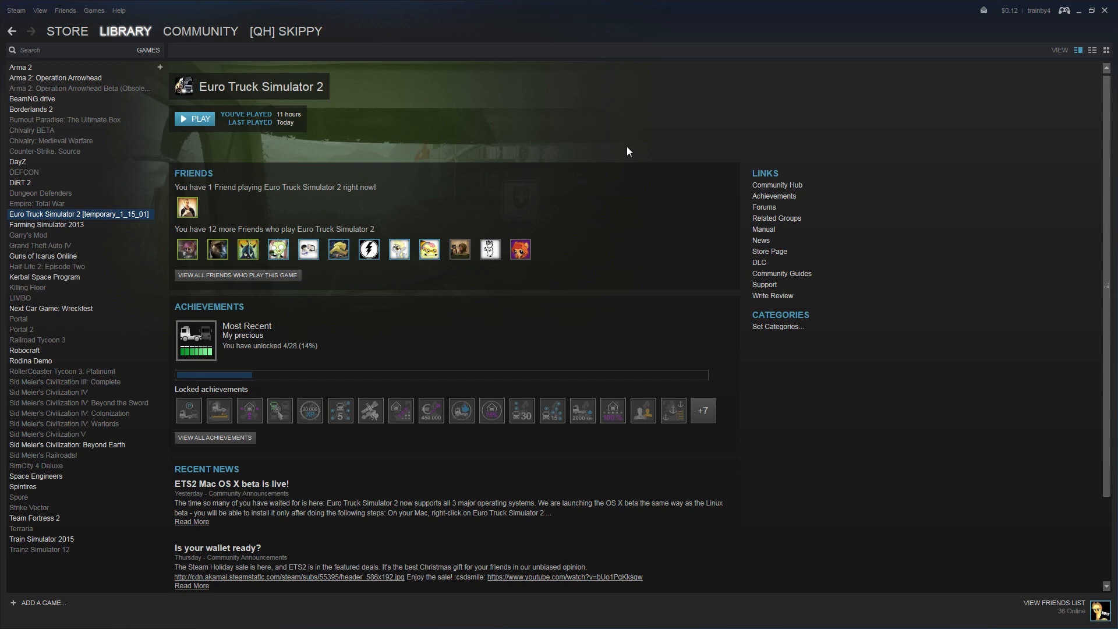
Show the beta opt-in branch list in Euro Truck Simulator 2's Properties, Betas section.
right_click(100, 213)
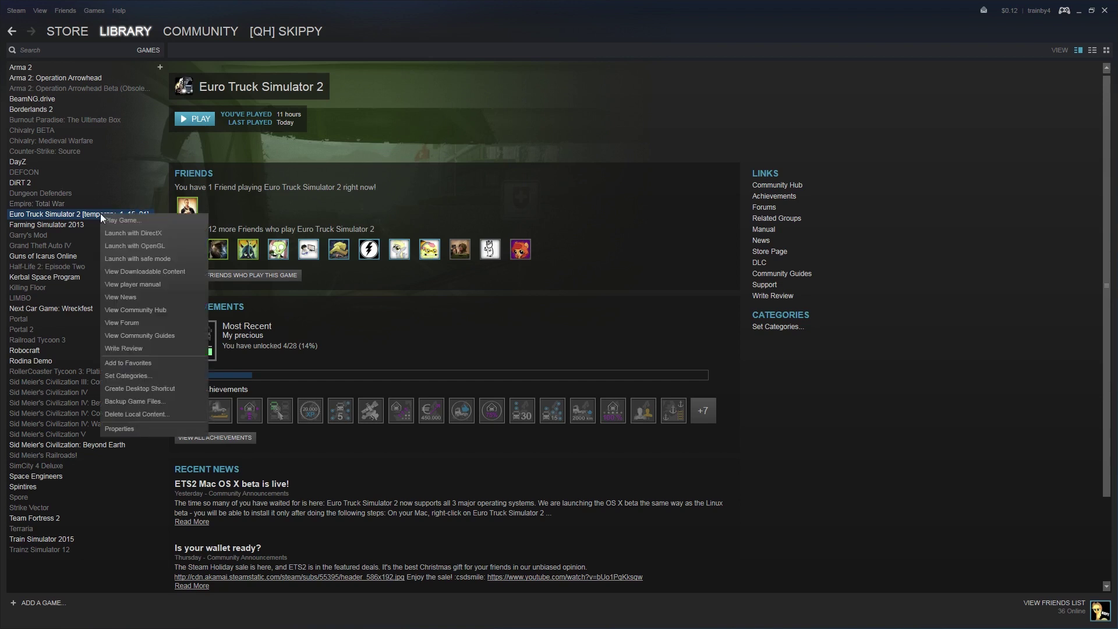
left_click(111, 431)
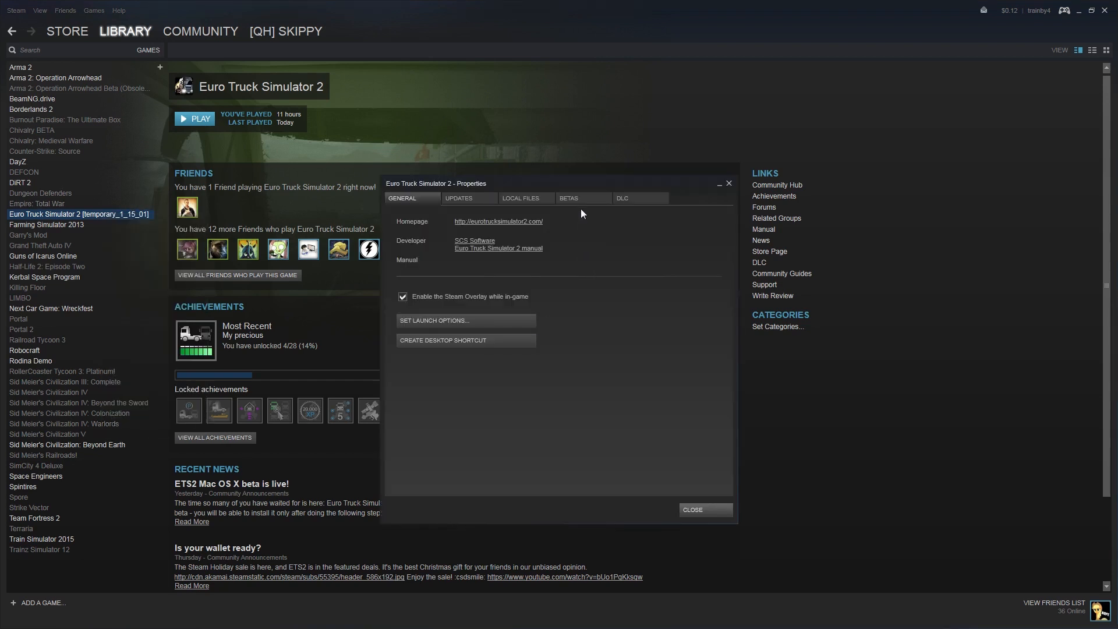
left_click(581, 202)
left_click(554, 240)
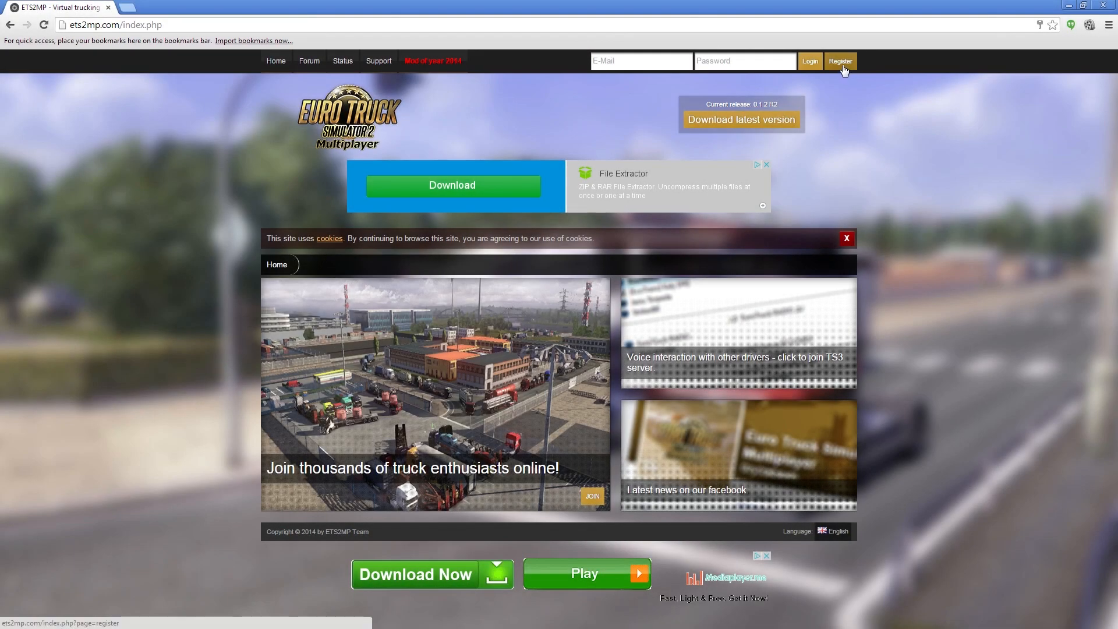
From ets2mp.com's latest-version page, start downloading the Game Client zip.
left_click(841, 61)
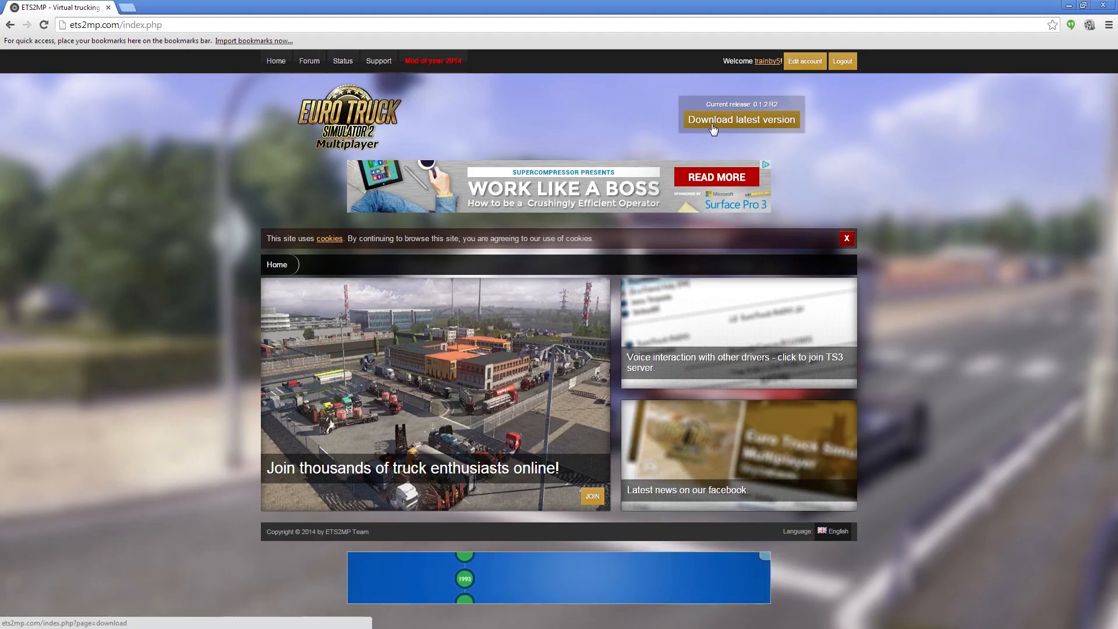
left_click(713, 122)
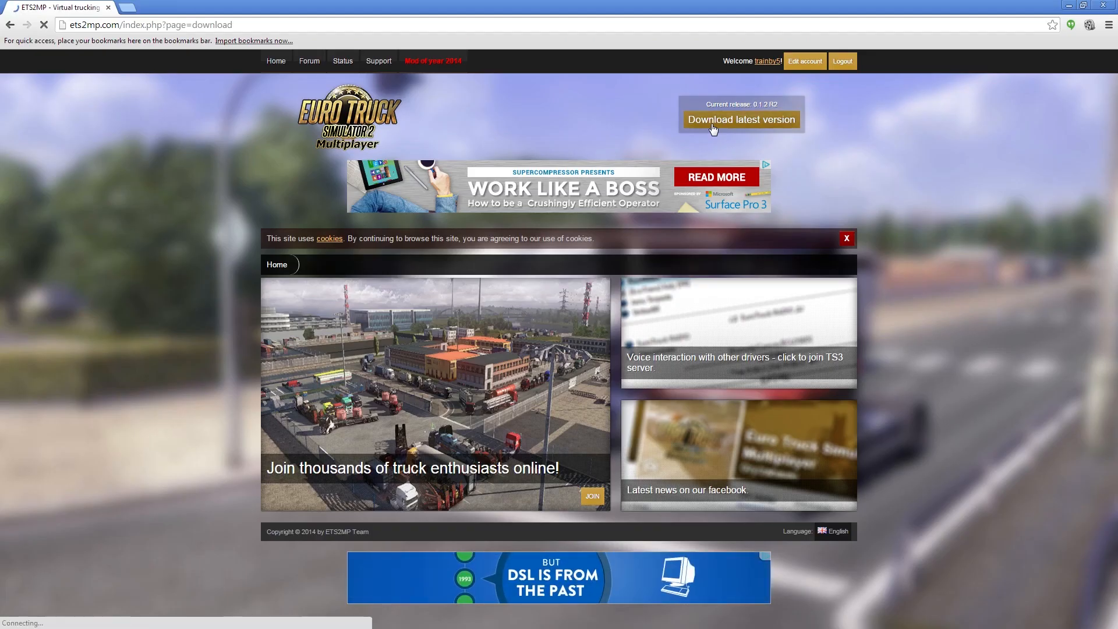
left_click(413, 350)
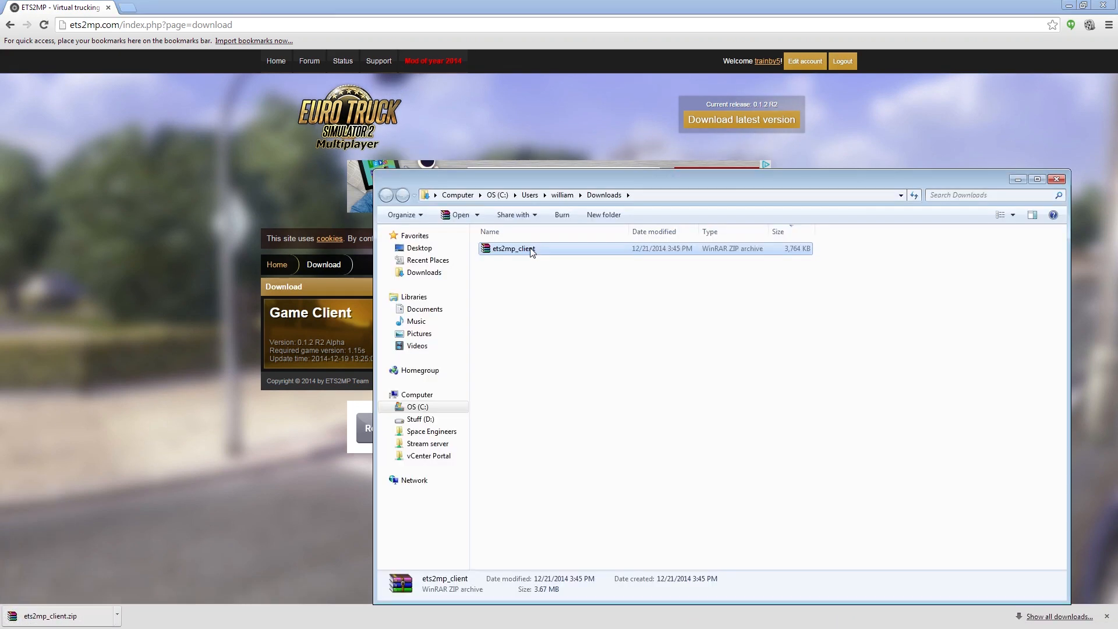
Extract ets2mp_client.zip in Downloads via its context menu.
right_click(511, 249)
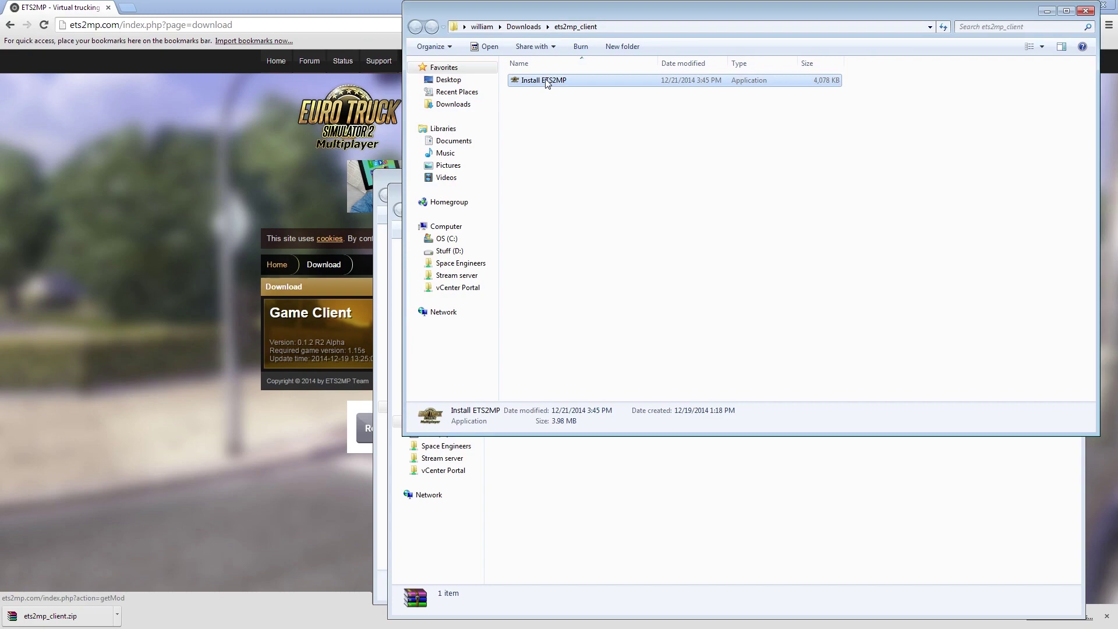
Run Install ETS2MP and confirm the Euro Truck Simulator 2 installation directory.
double_click(546, 82)
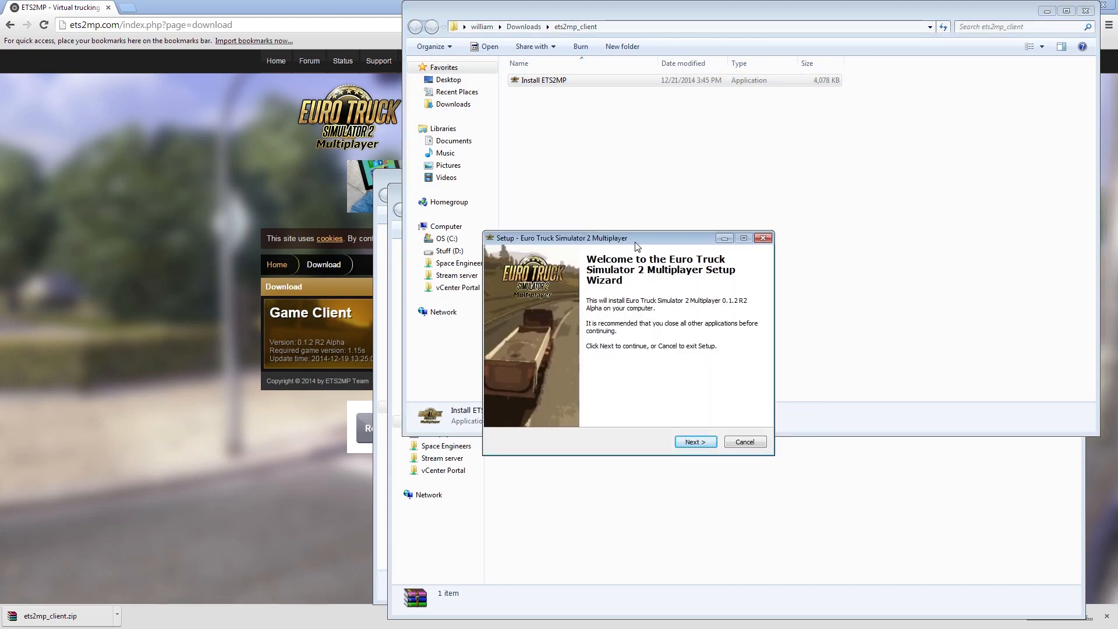
left_click(696, 442)
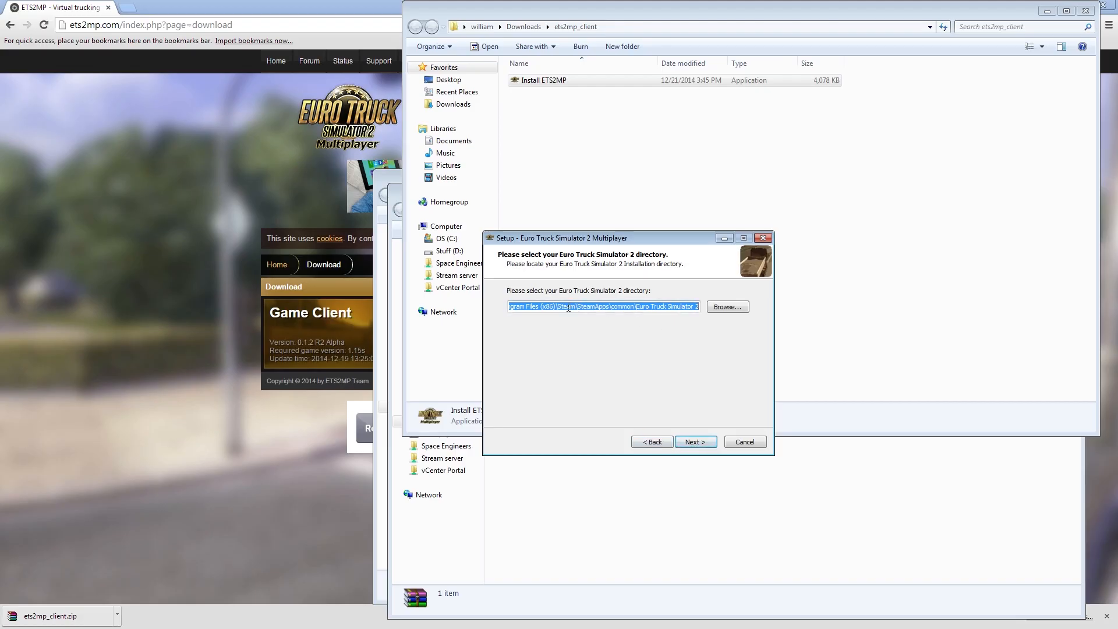
left_click(568, 307)
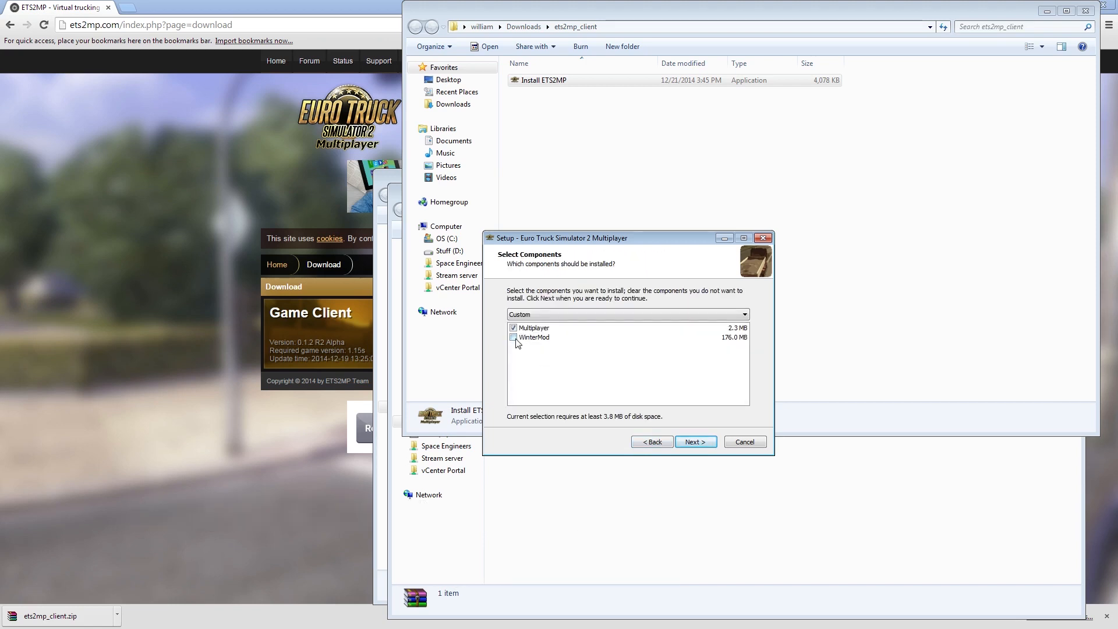
Accept the Multiplayer component, default shortcuts folder and additional tasks, then install.
left_click(695, 442)
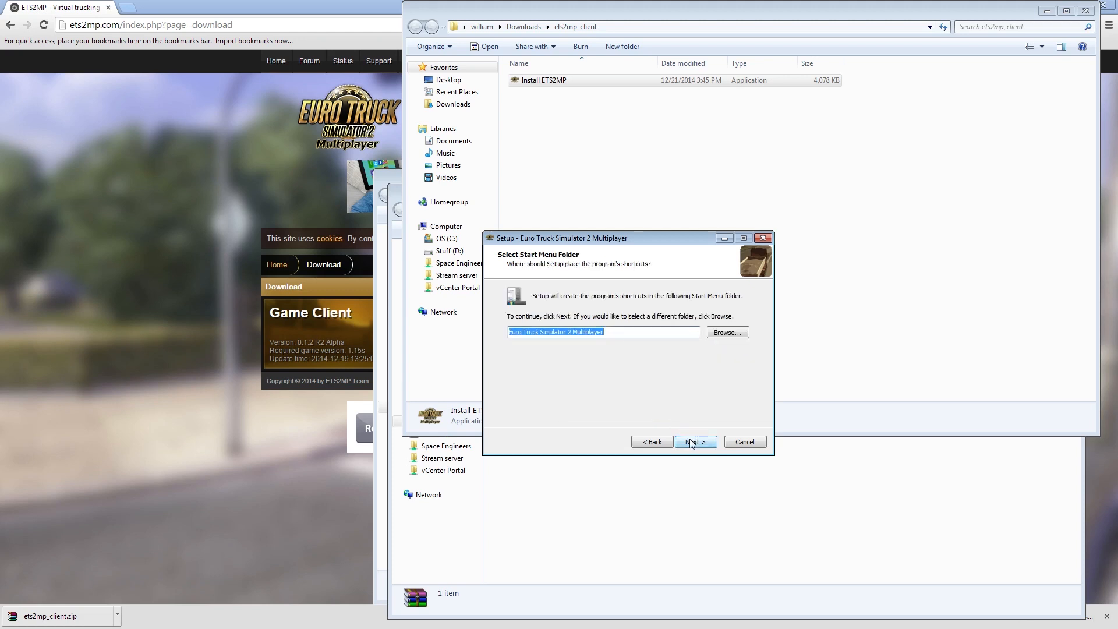
left_click(692, 441)
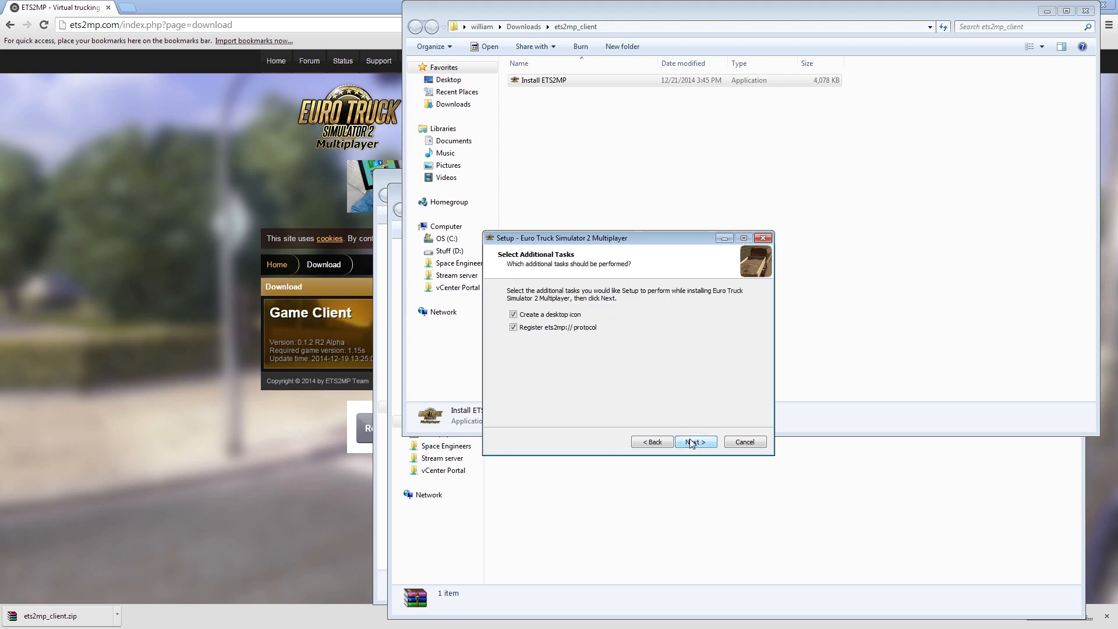
left_click(692, 441)
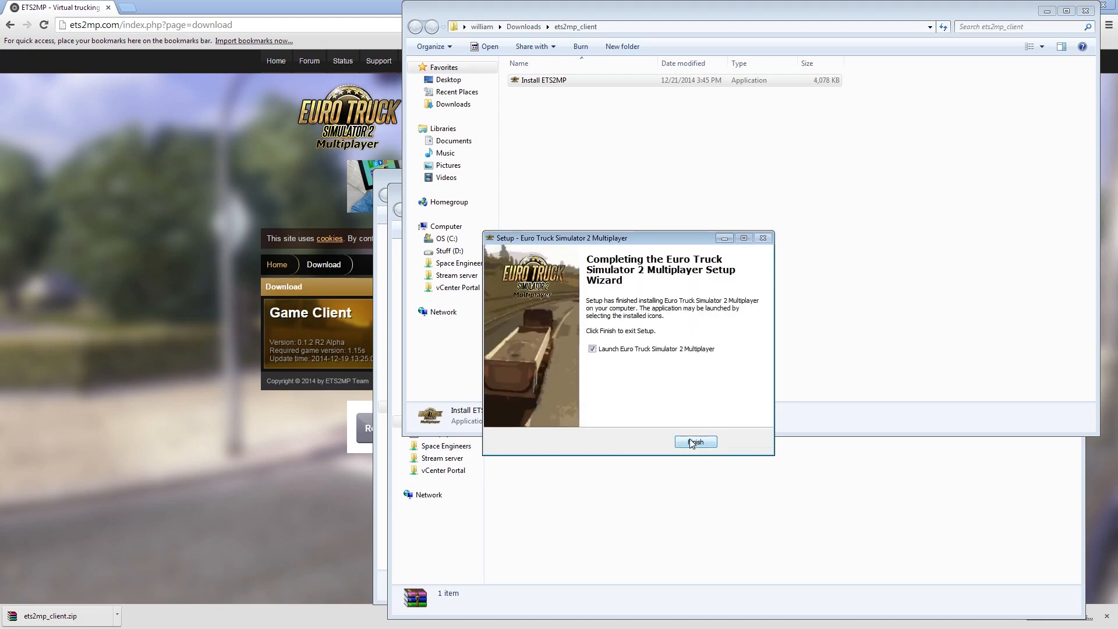
Finish setup with Launch checked so the ETS2MP launcher login window appears.
left_click(692, 443)
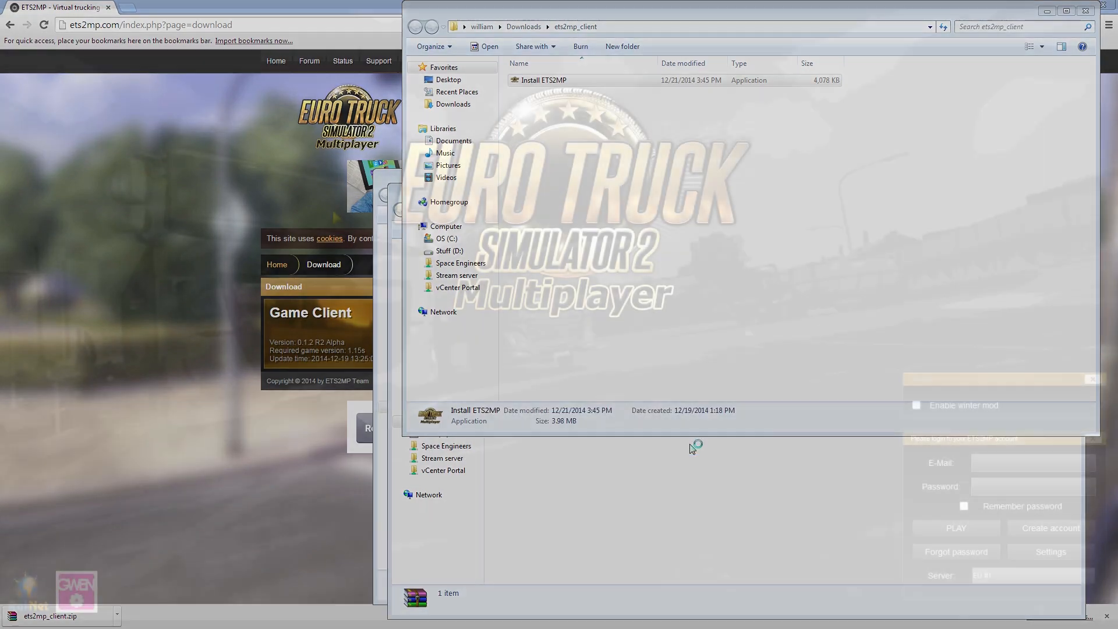